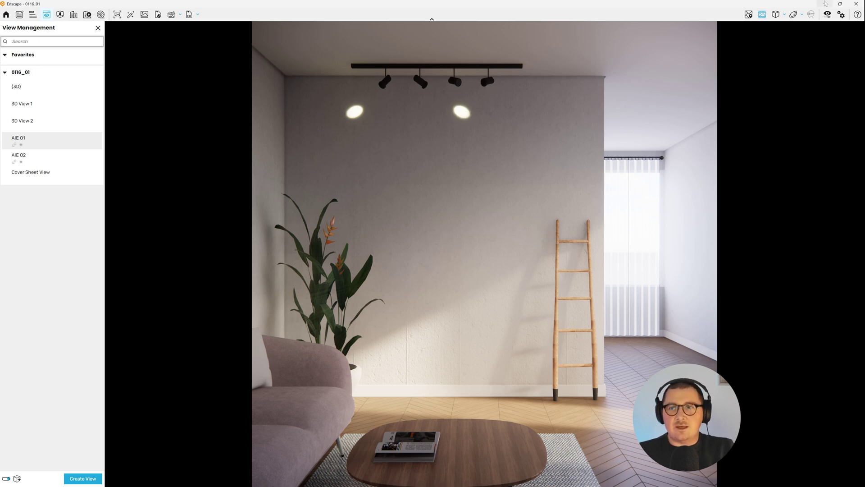
# Step: Minimize the Enscape render window to return to Revit's 3D View 1
pyautogui.click(825, 4)
# Step: Compare the 0116_01_diffuse.jpg and 0116_01_opacity.jpg previews in the downloads folder
pyautogui.hotkey('alt', 'Tab')
pyautogui.click(188, 125)
pyautogui.press('Up')
pyautogui.press('Down')
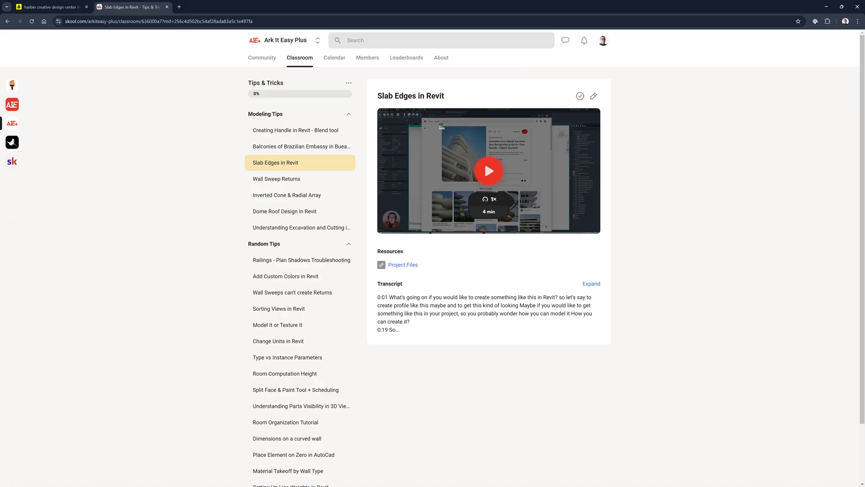
# Step: Open the Japandi Bedroom lesson under Workshop - Current Month
pyautogui.click(302, 147)
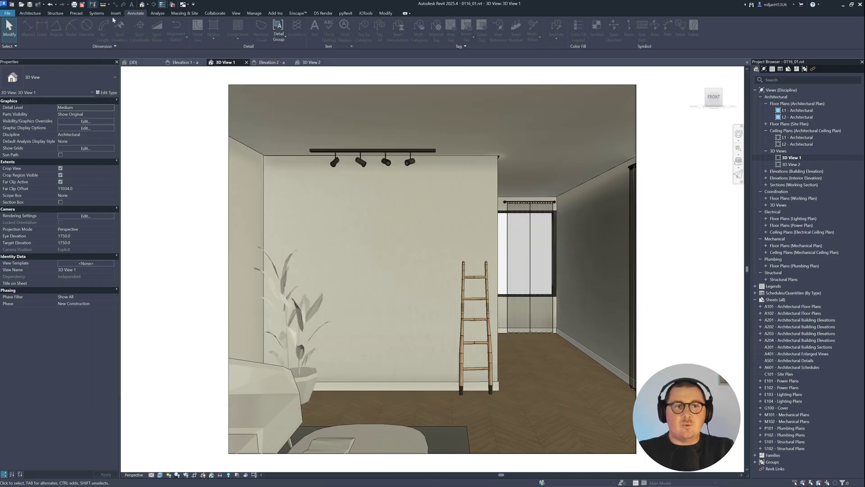
# Step: Create decal type 01 using the 0116_01_diffuse.jpg image
pyautogui.click(116, 13)
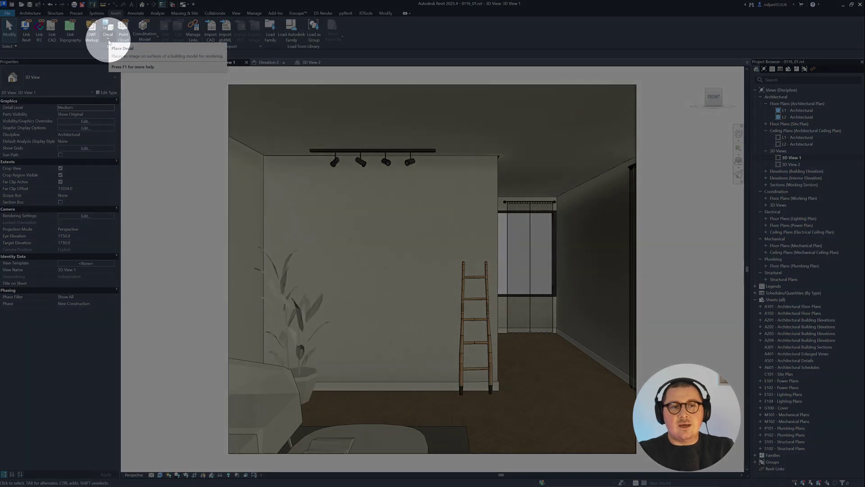
pyautogui.click(108, 39)
pyautogui.click(118, 64)
pyautogui.click(136, 248)
pyautogui.write('01')
pyautogui.click(443, 111)
pyautogui.click(372, 101)
pyautogui.click(194, 109)
pyautogui.click(393, 320)
pyautogui.click(330, 265)
# Step: Place the leaf decal on the back wall and enlarge it
pyautogui.click(108, 40)
pyautogui.click(122, 50)
pyautogui.click(396, 258)
pyautogui.click(11, 29)
pyautogui.click(397, 258)
pyautogui.moveTo(395, 257); pyautogui.dragTo(316, 352)
# Step: Set the decal width to 2400, move it lower on the wall, and view Elevation 1 - a
pyautogui.click(86, 110)
pyautogui.write('2')
pyautogui.press('Return')
pyautogui.moveTo(395, 261); pyautogui.dragTo(390, 284)
pyautogui.click(219, 233)
pyautogui.click(177, 64)
pyautogui.press('Escape')
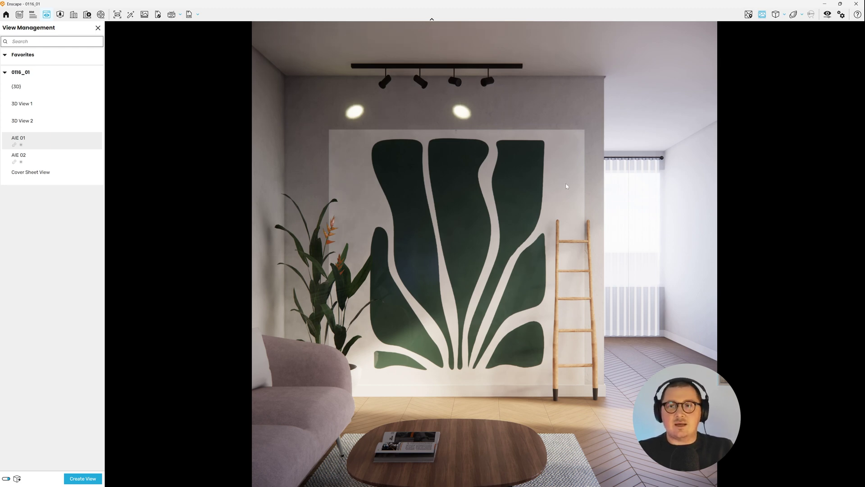
# Step: Open decal type 01's attributes and set Cutouts to Image file
pyautogui.click(824, 4)
pyautogui.click(108, 36)
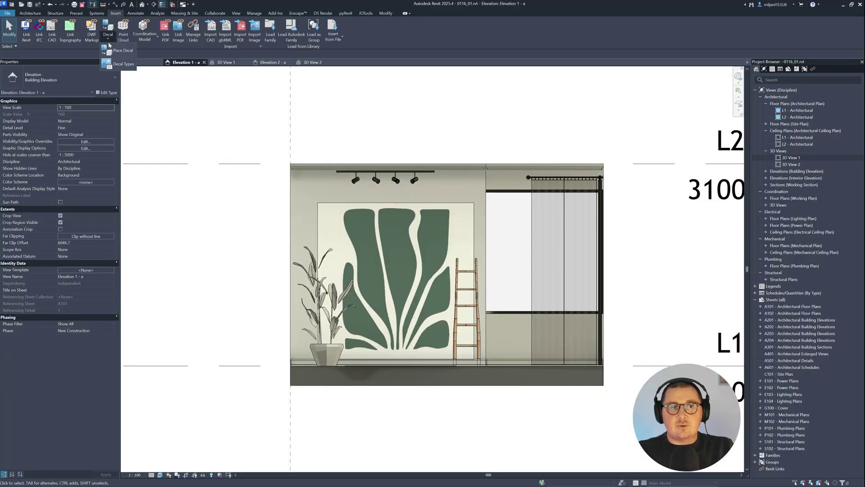
pyautogui.click(318, 215)
pyautogui.click(107, 92)
pyautogui.click(301, 143)
pyautogui.click(294, 220)
pyautogui.click(192, 229)
# Step: Load 0116_01_opacity.jpg as the cutout image, apply it, and switch to 3D View 1
pyautogui.click(360, 229)
pyautogui.click(194, 116)
pyautogui.click(444, 88)
pyautogui.click(459, 111)
pyautogui.click(229, 120)
pyautogui.click(393, 319)
pyautogui.click(337, 264)
pyautogui.click(329, 340)
pyautogui.press('Escape')
pyautogui.click(223, 62)
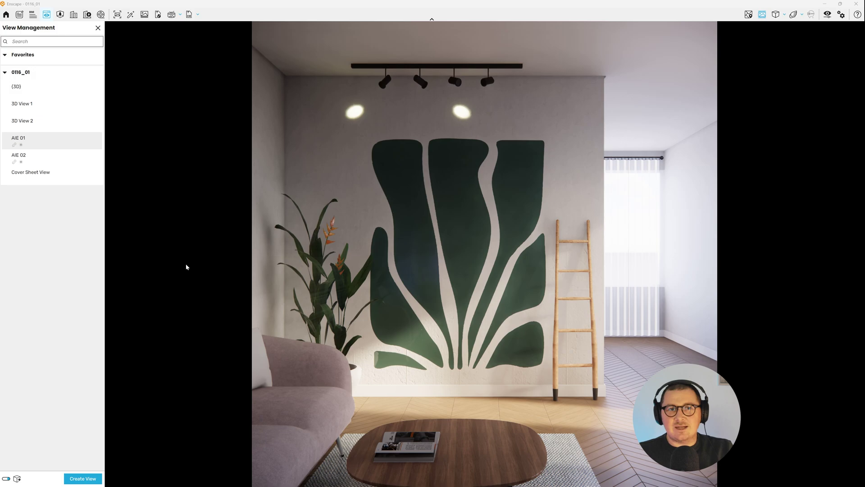
# Step: Change the wall decal to type 04, nudge it left, then switch it to tree type 02
pyautogui.click(825, 4)
pyautogui.click(412, 200)
pyautogui.click(67, 81)
pyautogui.click(31, 127)
pyautogui.press('Left')
pyautogui.press('Left')
pyautogui.press('Left')
pyautogui.press('Left')
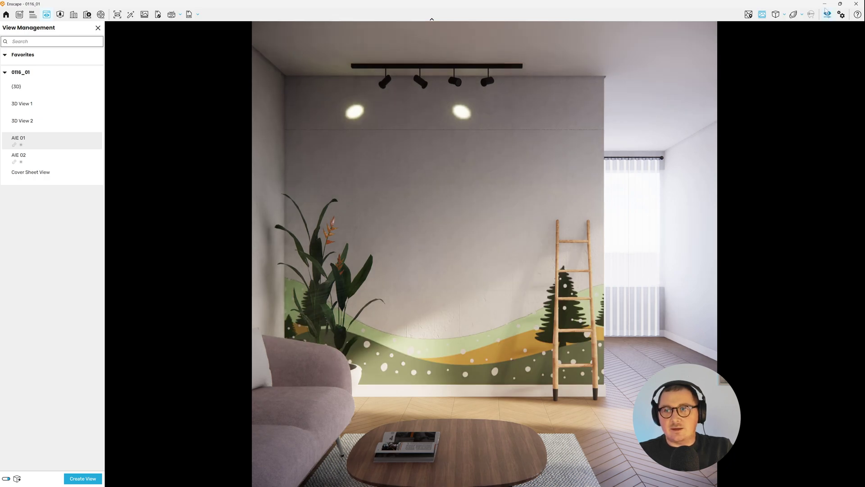
pyautogui.click(825, 4)
pyautogui.click(68, 78)
pyautogui.click(16, 120)
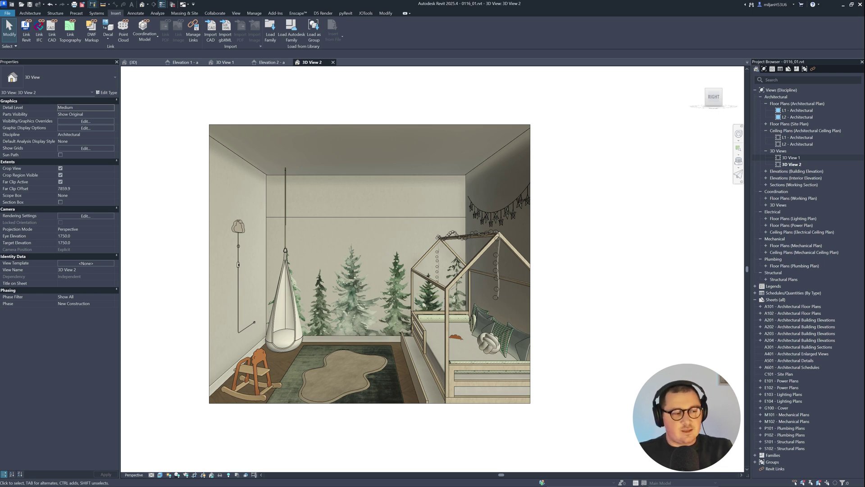
# Step: Download the Canva pine-tree design as a PNG with Transparent background ticked
pyautogui.hotkey('alt', 'Tab')
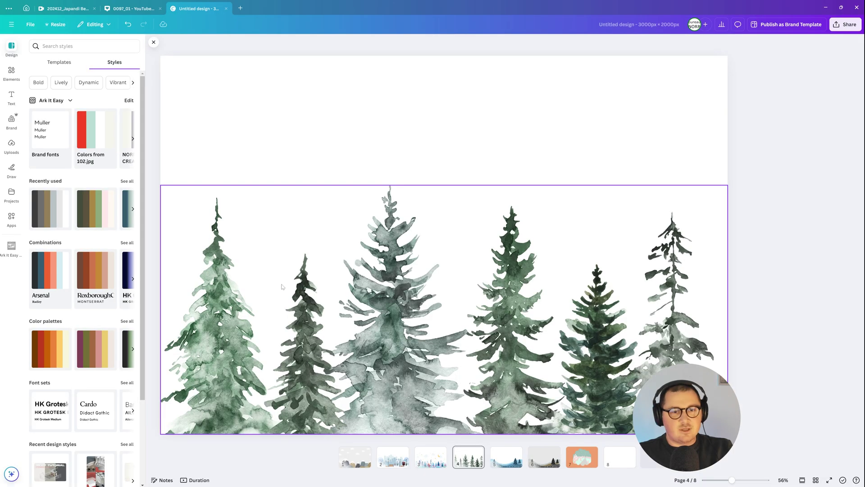
pyautogui.click(845, 26)
pyautogui.click(746, 161)
pyautogui.click(748, 142)
pyautogui.click(779, 257)
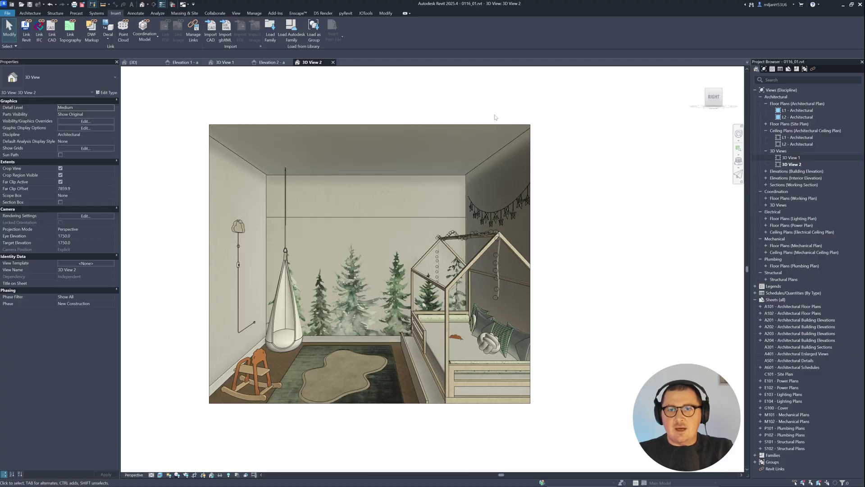
pyautogui.click(825, 7)
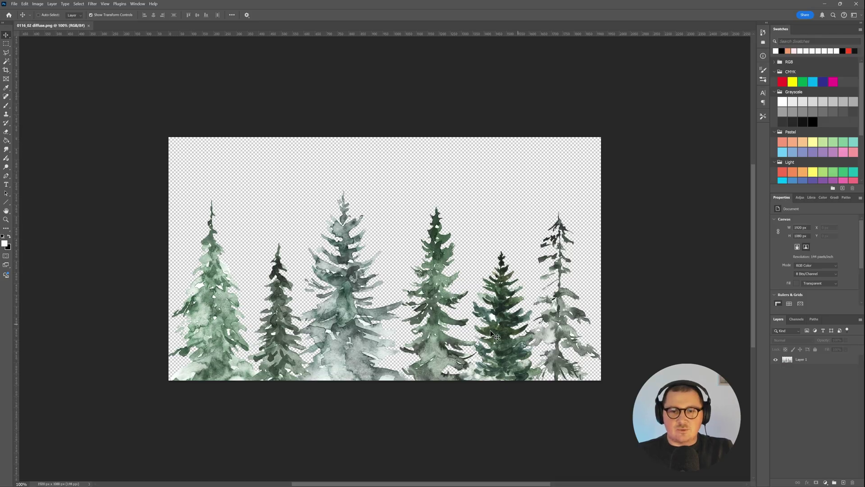
# Step: Set decal type 02's Cutouts to None, apply it, and dismiss the unsaved-project reminder
pyautogui.click(824, 4)
pyautogui.click(445, 217)
pyautogui.click(109, 93)
pyautogui.click(295, 144)
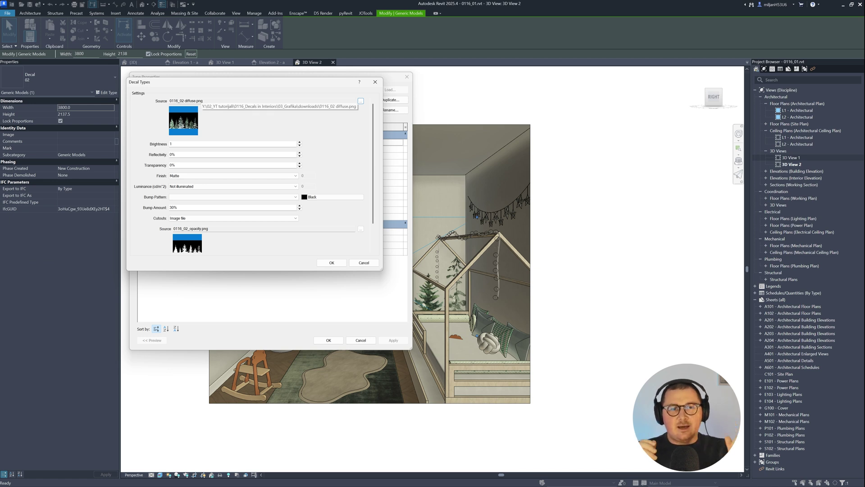
pyautogui.click(199, 219)
pyautogui.click(193, 225)
pyautogui.click(330, 263)
pyautogui.click(328, 340)
pyautogui.click(184, 293)
pyautogui.click(478, 275)
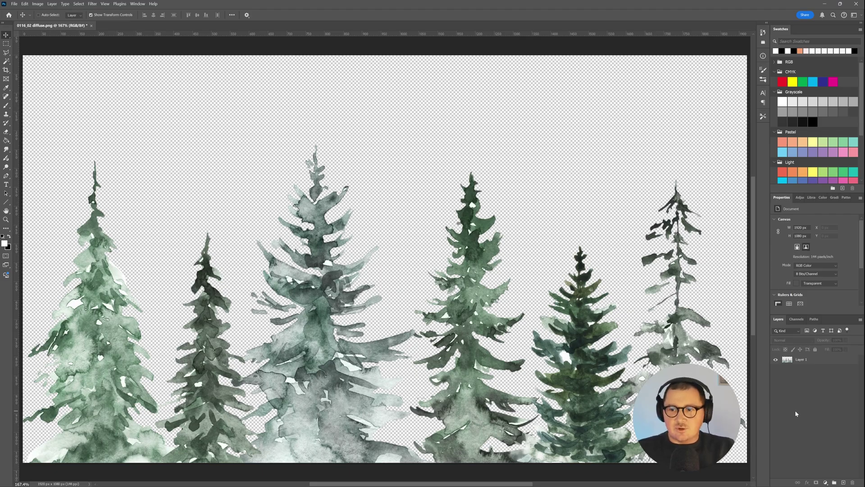
# Step: Duplicate Layer 1 holding the pine trees
pyautogui.keyDown('alt'); pyautogui.scroll(-3, 459, 348); pyautogui.keyUp('alt')
pyautogui.click(805, 359)
pyautogui.rightClick(808, 364)
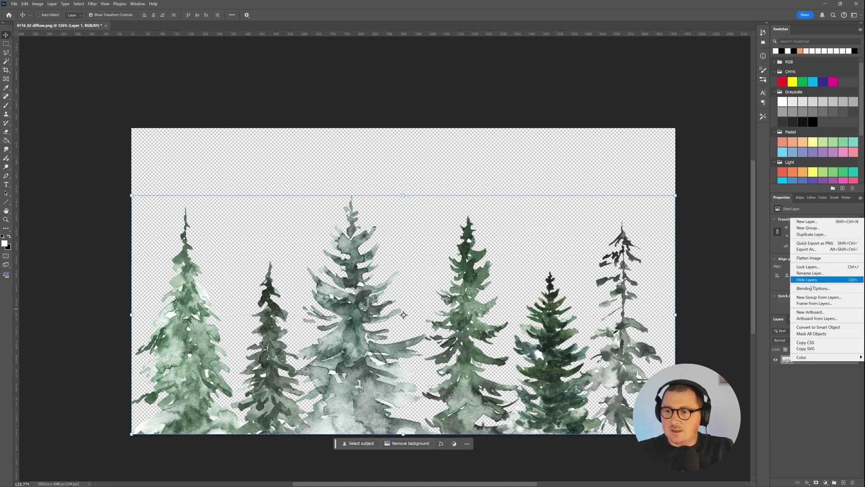
pyautogui.press('Escape')
pyautogui.hotkey('ctrl', 'j')
# Step: Add Brightness/Contrast at -150 brightness, 100 contrast, and a Hue/Saturation layer turning the trees black
pyautogui.click(825, 482)
pyautogui.click(828, 384)
pyautogui.moveTo(813, 239); pyautogui.dragTo(762, 242)
pyautogui.moveTo(815, 251); pyautogui.dragTo(854, 251)
pyautogui.click(826, 482)
pyautogui.click(827, 417)
pyautogui.moveTo(815, 272); pyautogui.dragTo(740, 278)
pyautogui.click(811, 432)
# Step: Toggle Layer 1's visibility to compare, then select all layers from Hue/Saturation 1 to Layer 1
pyautogui.click(776, 388)
pyautogui.click(776, 389)
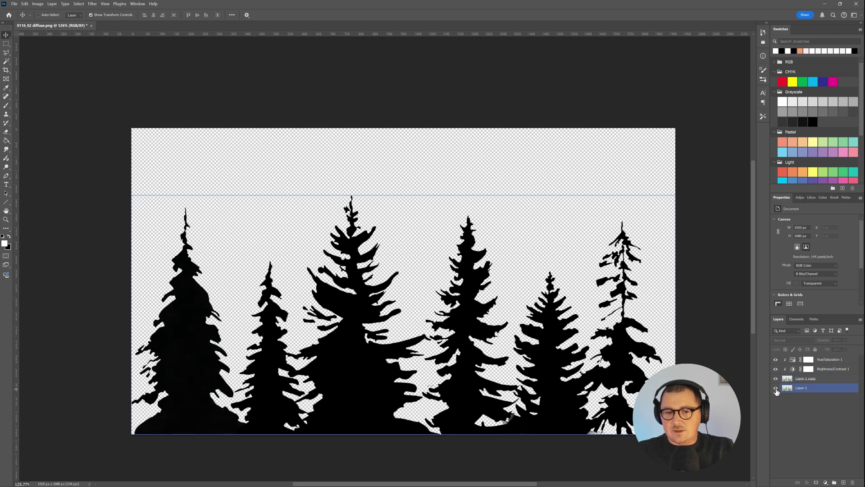
pyautogui.click(775, 388)
pyautogui.click(776, 388)
pyautogui.click(788, 391)
pyautogui.click(775, 388)
pyautogui.click(776, 388)
pyautogui.keyDown('shift'); pyautogui.click(826, 360); pyautogui.keyUp('shift')
# Step: Merge copies of the four layers with Ctrl+J and Ctrl+E, then hide Layer 1 copy and Layer 1
pyautogui.hotkey('ctrl', 'j')
pyautogui.hotkey('ctrl', 'e')
pyautogui.click(787, 389)
pyautogui.click(775, 388)
pyautogui.click(776, 397)
pyautogui.keyDown('alt'); pyautogui.scroll(5, 257, 381); pyautogui.keyUp('alt')
pyautogui.keyDown('alt'); pyautogui.scroll(9, 134, 332); pyautogui.keyUp('alt')
pyautogui.keyDown('alt'); pyautogui.scroll(-5, 156, 207); pyautogui.keyUp('alt')
pyautogui.keyDown('alt'); pyautogui.scroll(-3, 213, 245); pyautogui.keyUp('alt')
pyautogui.keyDown('alt'); pyautogui.scroll(-6, 215, 274); pyautogui.keyUp('alt')
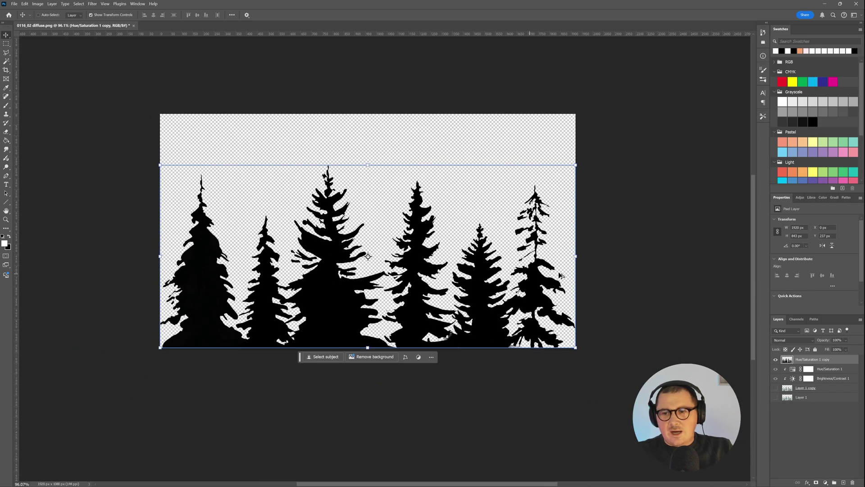
# Step: Load the RGB channel brightness as a selection and add it as a mask to Hue/Saturation 1 copy
pyautogui.click(796, 320)
pyautogui.click(823, 483)
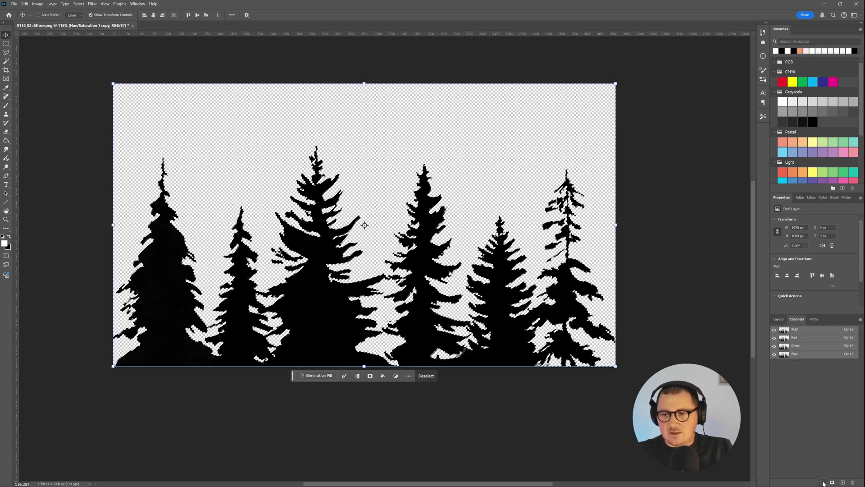
pyautogui.click(778, 319)
pyautogui.click(816, 483)
pyautogui.click(809, 370)
# Step: Create a new Layer 2 and fill it black with the Paint Bucket
pyautogui.click(844, 483)
pyautogui.press('g')
pyautogui.click(277, 267)
pyautogui.click(9, 236)
pyautogui.click(271, 259)
# Step: Select Hue/Saturation 1 copy and switch between its layer mask and pixels
pyautogui.press('v')
pyautogui.click(787, 359)
pyautogui.click(803, 360)
pyautogui.moveTo(803, 360); pyautogui.dragTo(804, 363)
pyautogui.click(788, 361)
pyautogui.click(789, 363)
pyautogui.click(789, 363)
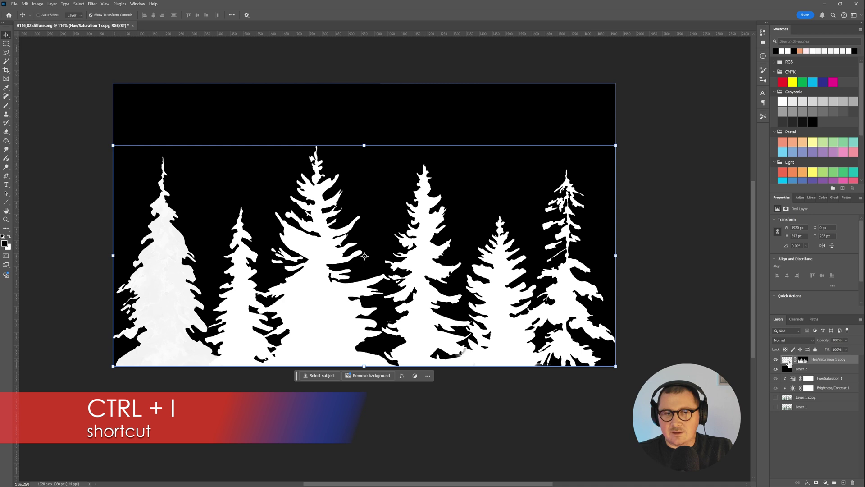
# Step: Load the Hue/Saturation 1 copy mask as a tree selection and enlarge the brush
pyautogui.click(803, 360)
pyautogui.moveTo(803, 362); pyautogui.dragTo(806, 366)
pyautogui.keyDown('ctrl'); pyautogui.click(804, 363); pyautogui.keyUp('ctrl')
pyautogui.press('b')
pyautogui.press(']')
pyautogui.press(']')
pyautogui.press(']')
pyautogui.press(']')
pyautogui.press(']')
pyautogui.press(']')
pyautogui.press(']')
pyautogui.press(']')
pyautogui.press(']')
pyautogui.press(']')
pyautogui.press(']')
pyautogui.press(']')
pyautogui.press(']')
pyautogui.press(']')
pyautogui.press(']')
pyautogui.press(']')
pyautogui.press(']')
pyautogui.press(']')
pyautogui.press(']')
pyautogui.press(']')
pyautogui.press(']')
pyautogui.press(']')
pyautogui.press(']')
# Step: Paint black over the trees on the layer pixels, including the two remaining treetops
pyautogui.click(788, 359)
pyautogui.click(577, 245)
pyautogui.moveTo(577, 245)
pyautogui.mouseDown()
pyautogui.moveTo(246, 292)
pyautogui.moveTo(140, 284)
pyautogui.mouseUp()
pyautogui.click(367, 242)
# Step: Fill the selected tree areas with white, then target the layer mask
pyautogui.press('x')
pyautogui.hotkey('alt', 'BackSpace')
pyautogui.click(801, 361)
# Step: Deselect, zoom in, and paint out the grey smudge with a small white brush on mask and layer
pyautogui.hotkey('ctrl', 'd')
pyautogui.keyDown('alt'); pyautogui.scroll(10, 567, 398); pyautogui.keyUp('alt')
pyautogui.keyDown('alt'); pyautogui.scroll(6, 402, 379); pyautogui.keyUp('alt')
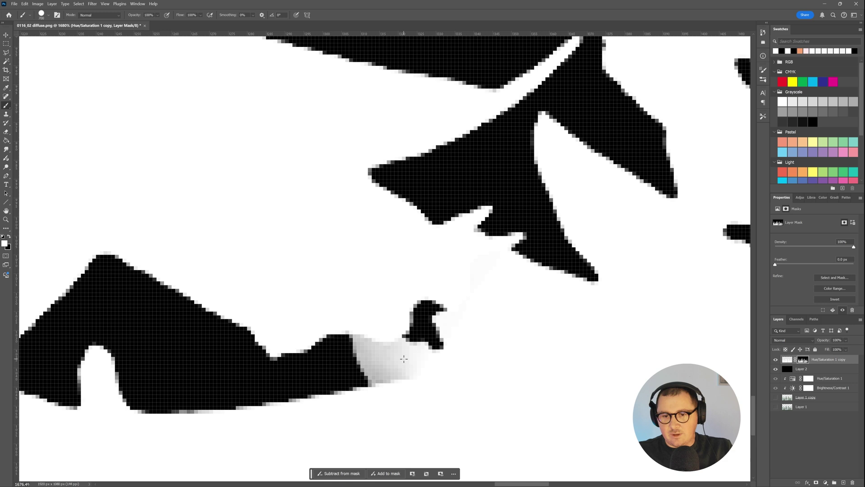
pyautogui.press('[')
pyautogui.press('[')
pyautogui.press('[')
pyautogui.press('[')
pyautogui.press('[')
pyautogui.press('[')
pyautogui.press('[')
pyautogui.press('[')
pyautogui.press('[')
pyautogui.press('[')
pyautogui.moveTo(364, 334); pyautogui.dragTo(373, 362)
pyautogui.click(785, 361)
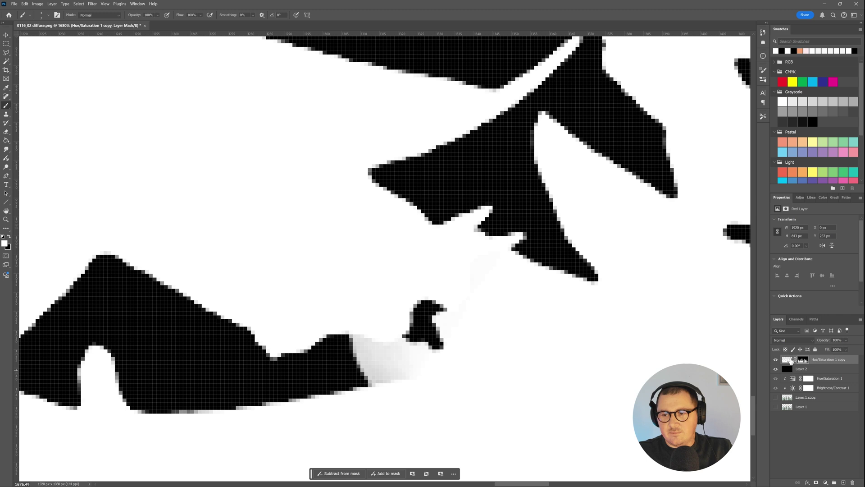
pyautogui.click(788, 360)
pyautogui.moveTo(362, 335)
pyautogui.mouseDown()
pyautogui.moveTo(381, 372)
pyautogui.moveTo(402, 376)
pyautogui.moveTo(385, 343)
pyautogui.moveTo(412, 368)
pyautogui.mouseUp()
# Step: Whiten the grey streak and wedge along the lower tree edge on mask and layer
pyautogui.click(804, 360)
pyautogui.moveTo(761, 371)
pyautogui.mouseDown()
pyautogui.moveTo(630, 392)
pyautogui.moveTo(332, 282)
pyautogui.moveTo(414, 312)
pyautogui.moveTo(319, 329)
pyautogui.moveTo(433, 328)
pyautogui.moveTo(513, 311)
pyautogui.mouseUp()
pyautogui.moveTo(344, 311); pyautogui.dragTo(460, 306)
pyautogui.click(784, 359)
pyautogui.click(783, 360)
pyautogui.moveTo(473, 322)
pyautogui.mouseDown()
pyautogui.moveTo(300, 332)
pyautogui.moveTo(433, 312)
pyautogui.moveTo(351, 302)
pyautogui.mouseUp()
pyautogui.moveTo(529, 308); pyautogui.dragTo(509, 311)
# Step: Fit the tree image on screen and open Export As for a 1920 × 1080 PNG
pyautogui.hotkey('ctrl', '0')
pyautogui.keyDown('alt'); pyautogui.scroll(-3, 339, 304); pyautogui.keyUp('alt')
pyautogui.press('v')
pyautogui.click(16, 5)
pyautogui.click(101, 124)
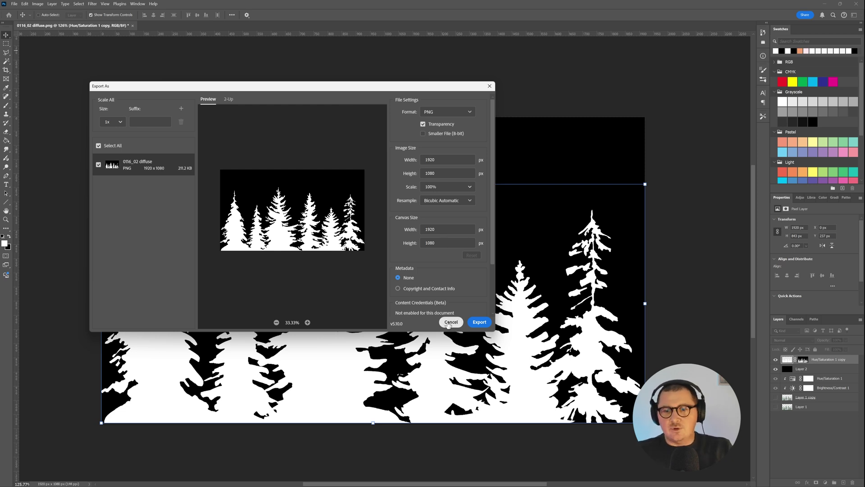